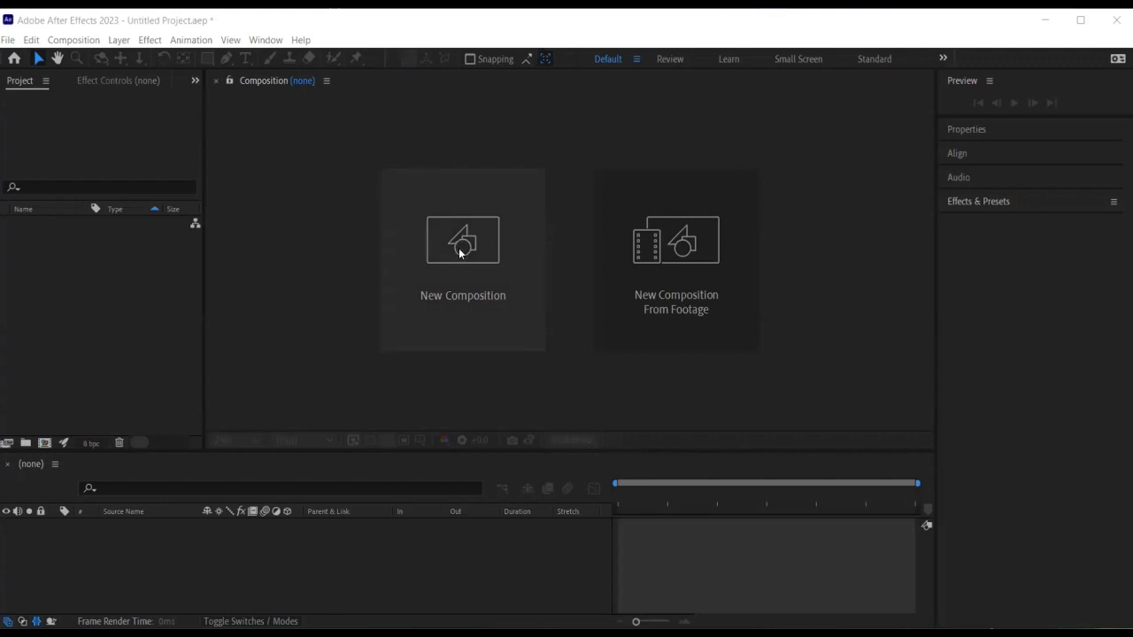
Create Comp 1 as a 10-second, 1280×720 composition with a yellow background.
{"action": "left_click", "coordinate": [495, 220]}
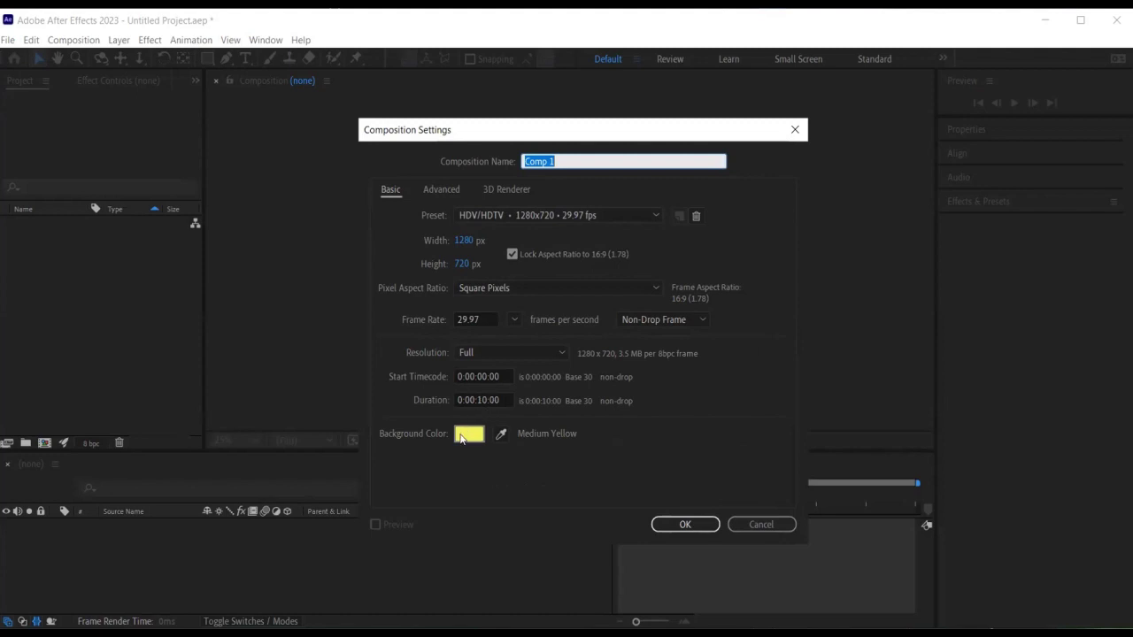
{"action": "left_click", "coordinate": [674, 525]}
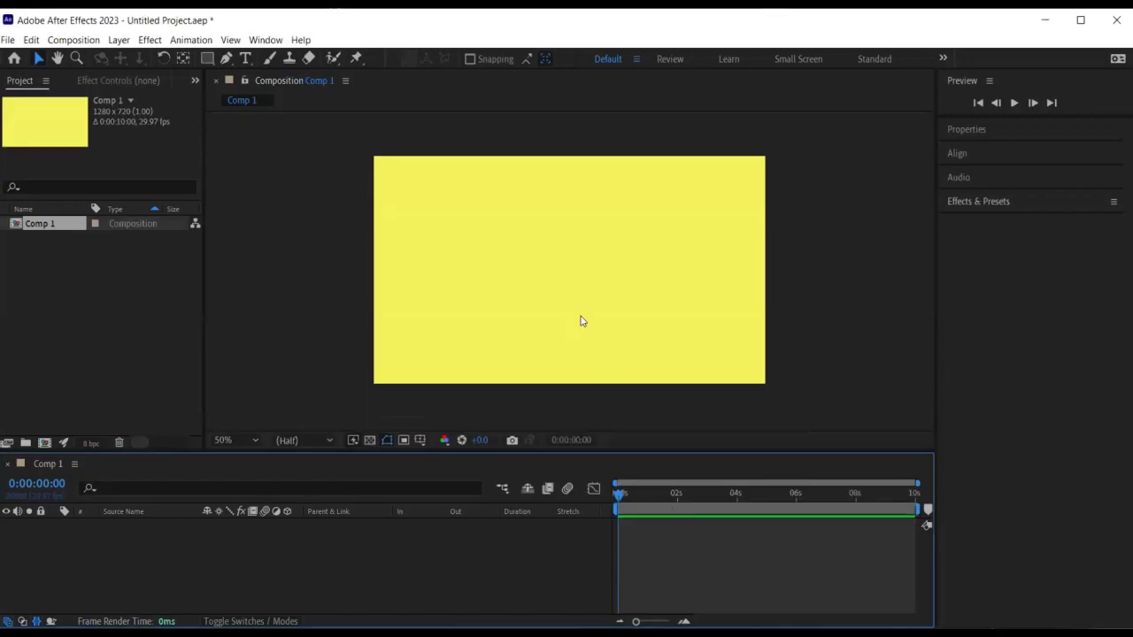
Type BLUESKYGRAPHICS as a new text layer at the centre of the comp.
{"action": "left_click", "coordinate": [575, 315]}
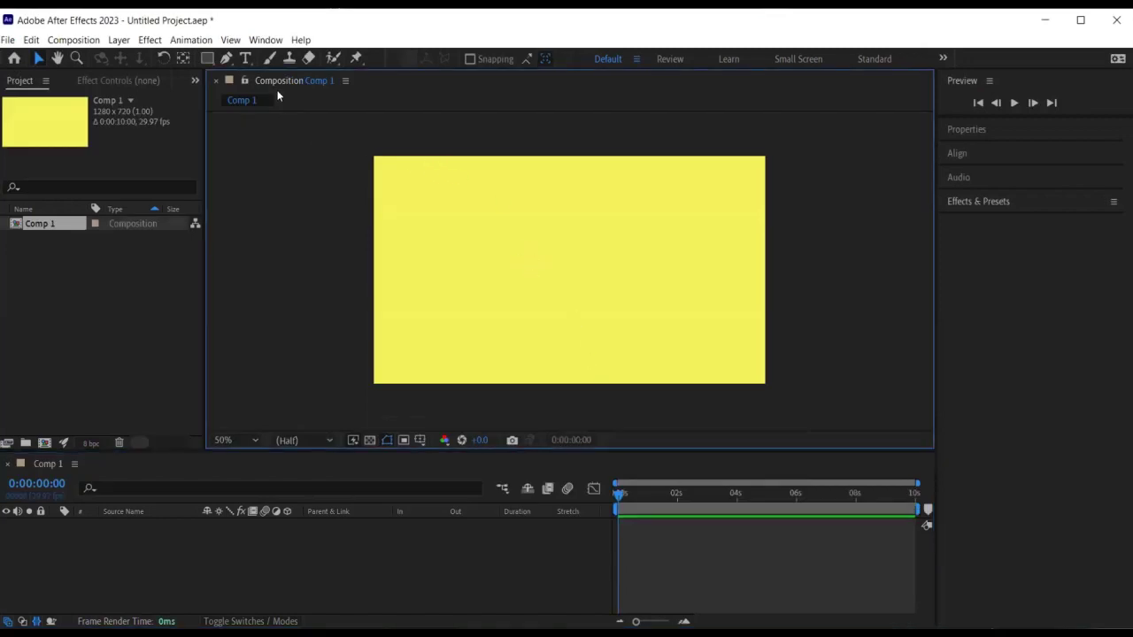
{"action": "left_click", "coordinate": [246, 58]}
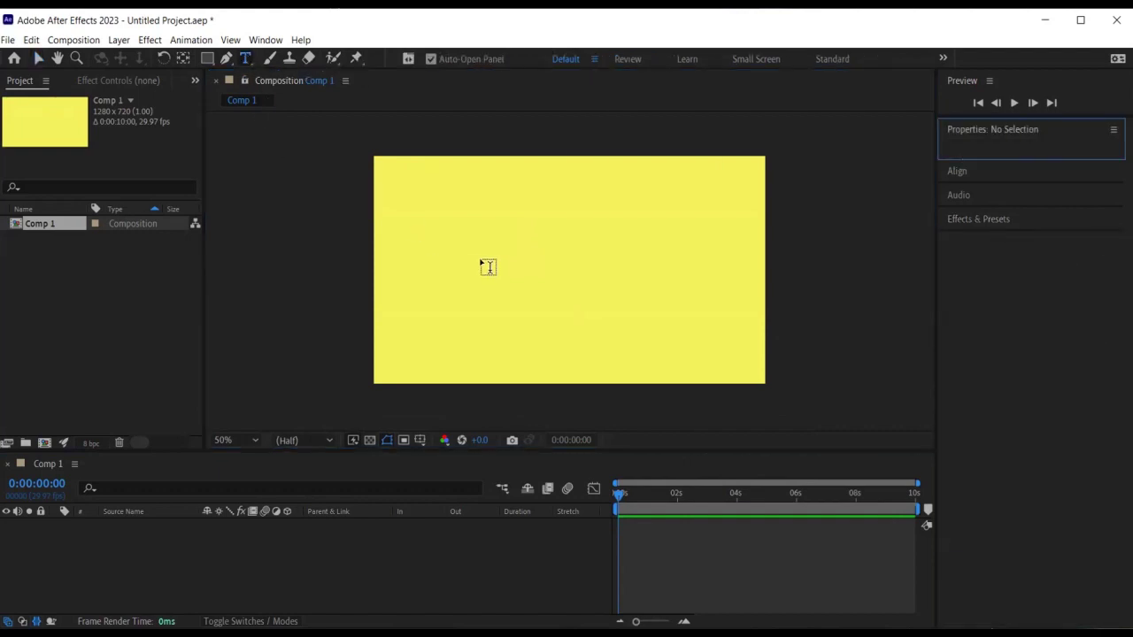
{"action": "left_click", "coordinate": [565, 264]}
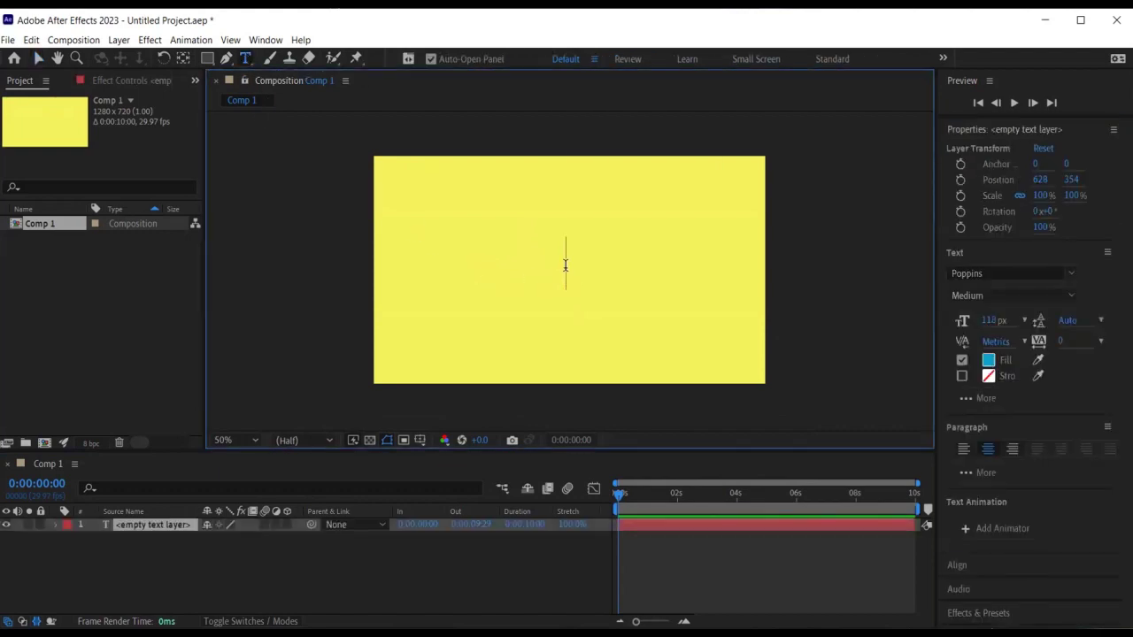
{"action": "type", "text": "BLUE"}
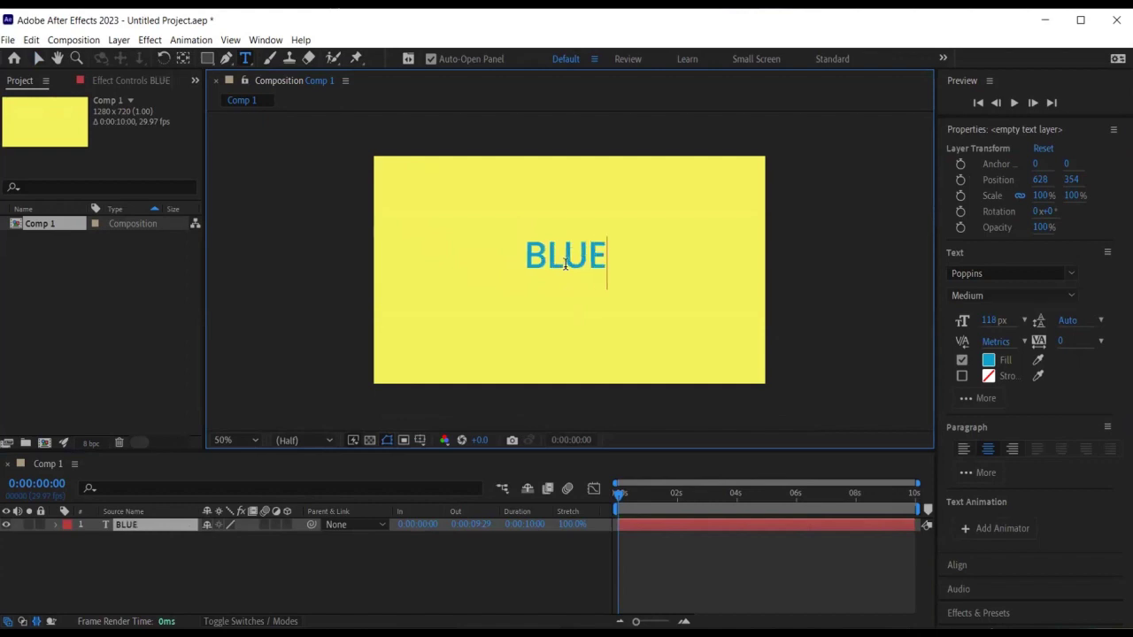
{"action": "type", "text": "SKYGR"}
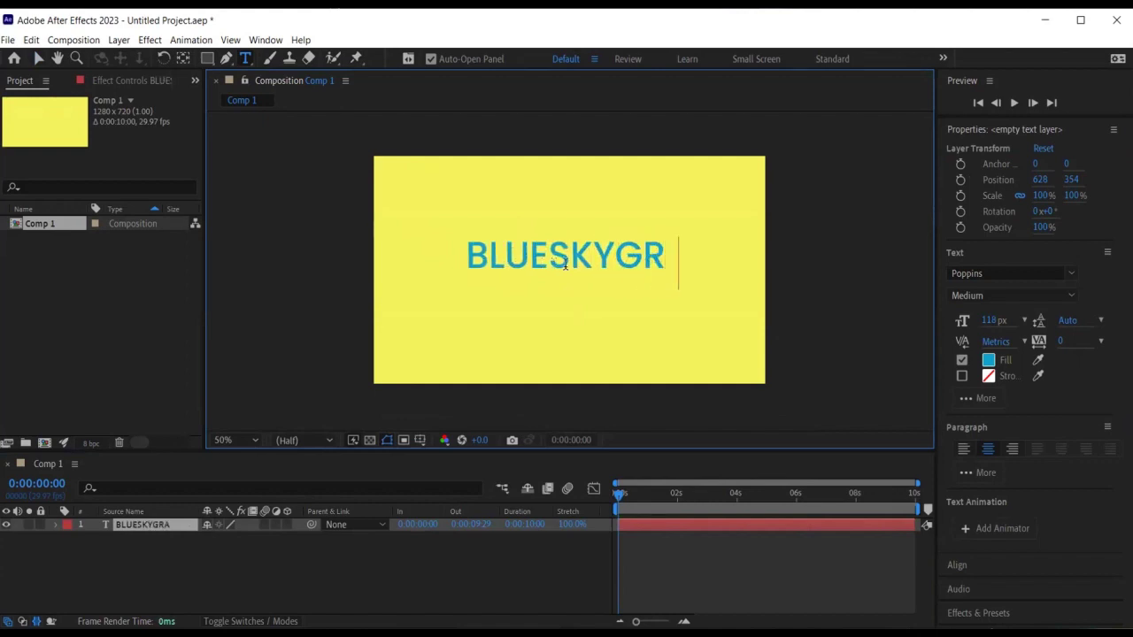
{"action": "type", "text": "APHIC"}
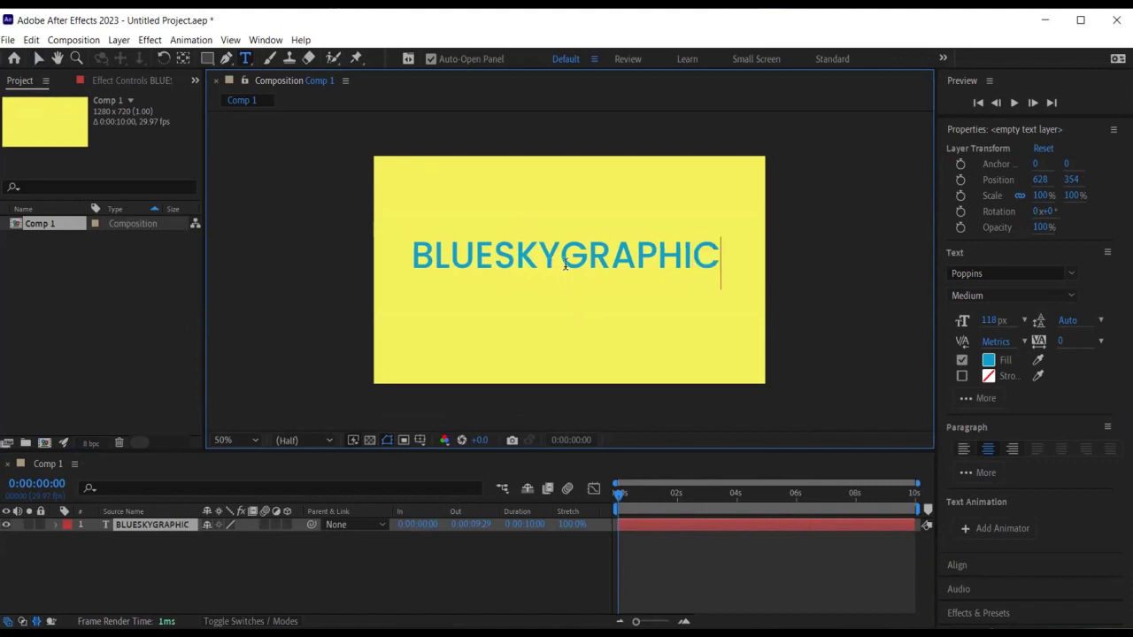
{"action": "type", "text": "S"}
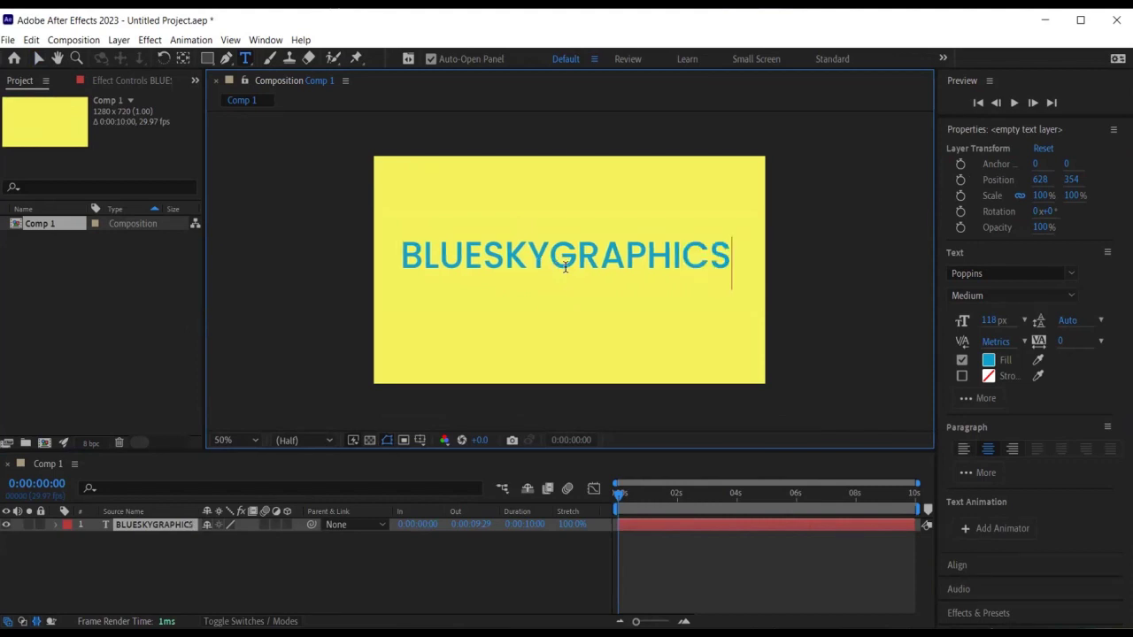
Nudge the BLUESKYGRAPHICS text slightly lower in the comp.
{"action": "left_click", "coordinate": [38, 57]}
{"action": "left_click_drag", "start_coordinate": [510, 255], "coordinate": [542, 269]}
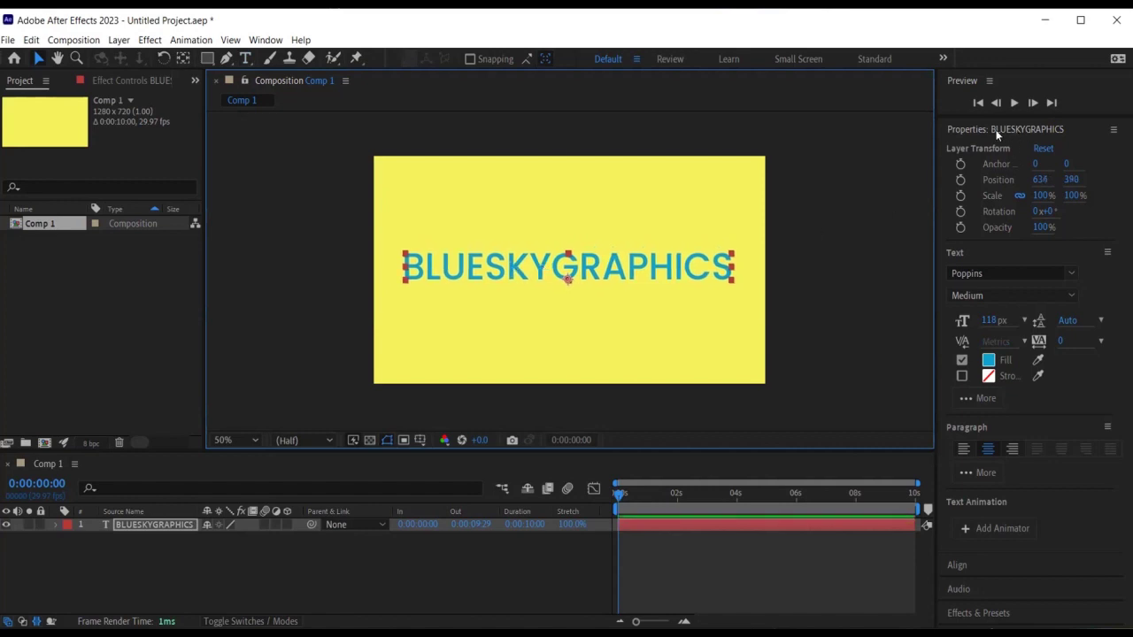
{"action": "left_click", "coordinate": [991, 131]}
Search Effects & Presets for 'blur and' and apply Blur and Fade In to BLUESKYGRAPHICS.
{"action": "left_click", "coordinate": [962, 203]}
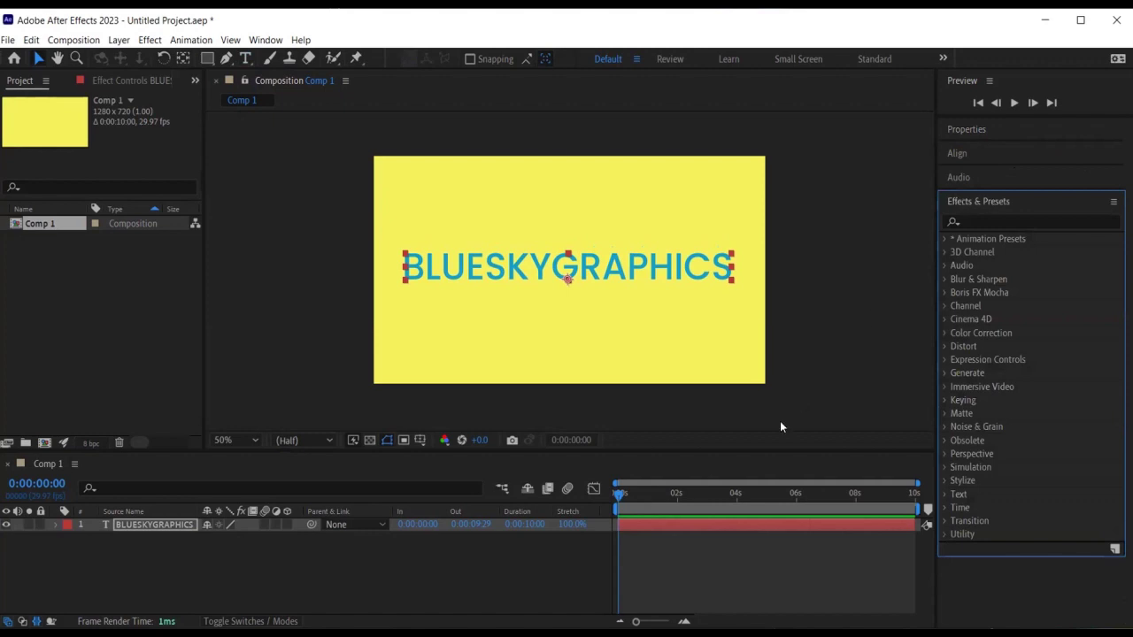
{"action": "left_click", "coordinate": [620, 498]}
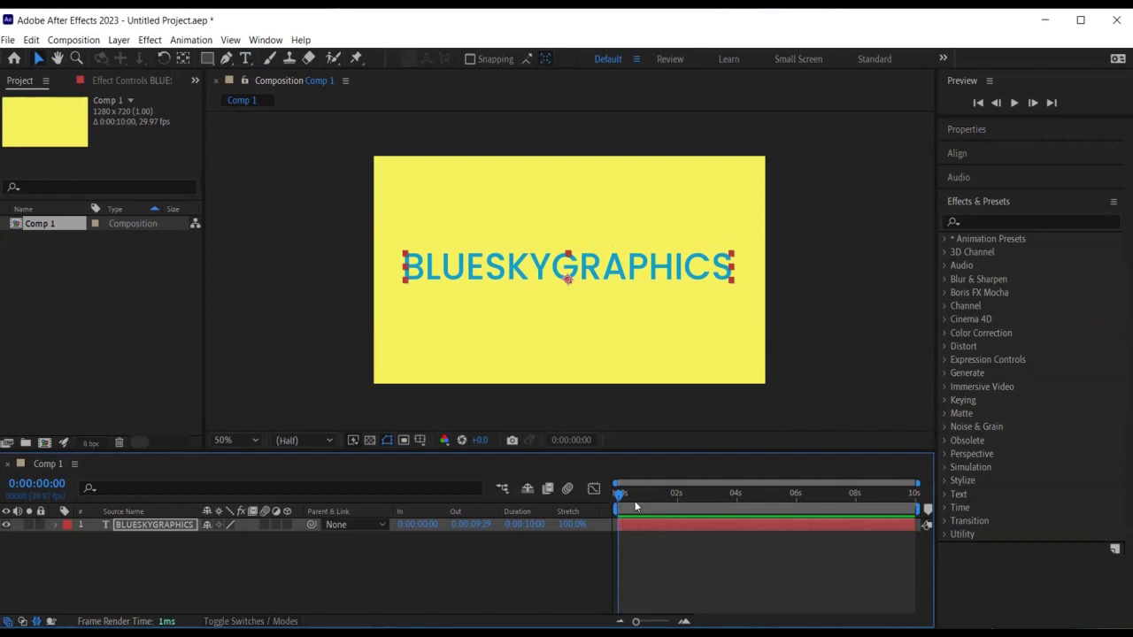
{"action": "left_click", "coordinate": [968, 221]}
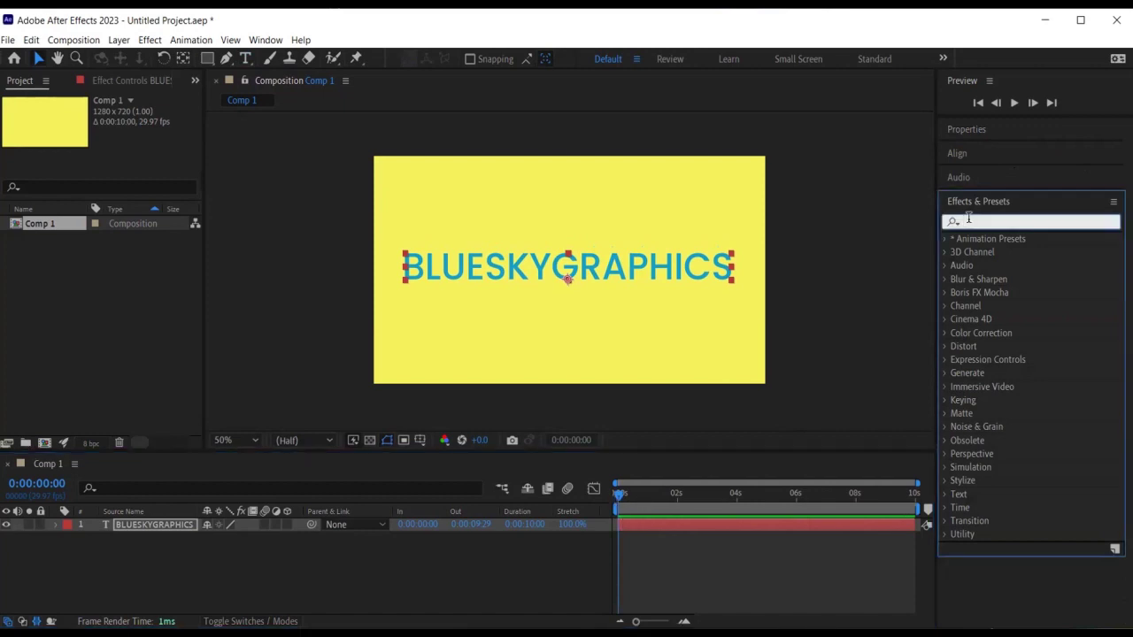
{"action": "type", "text": "blur"}
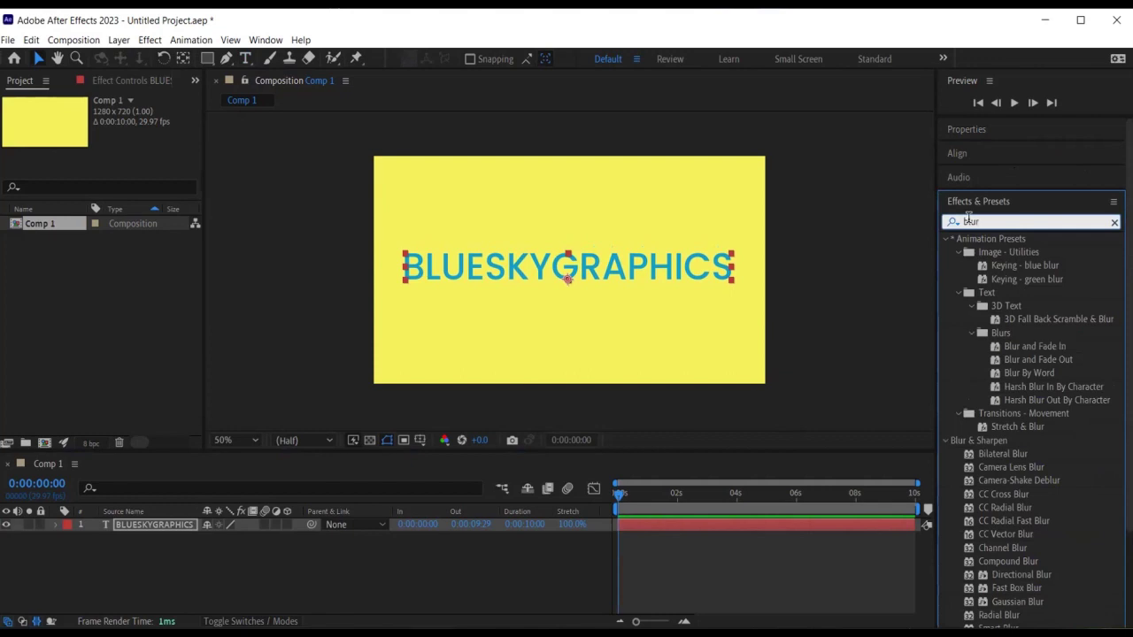
{"action": "type", "text": " and"}
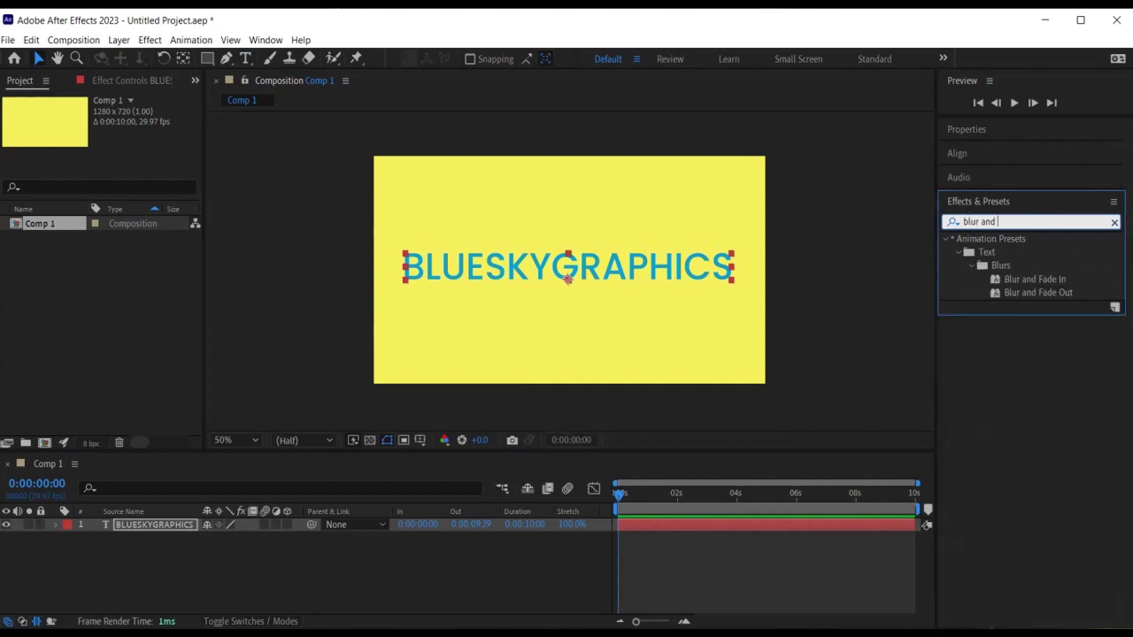
{"action": "left_click", "coordinate": [1009, 280]}
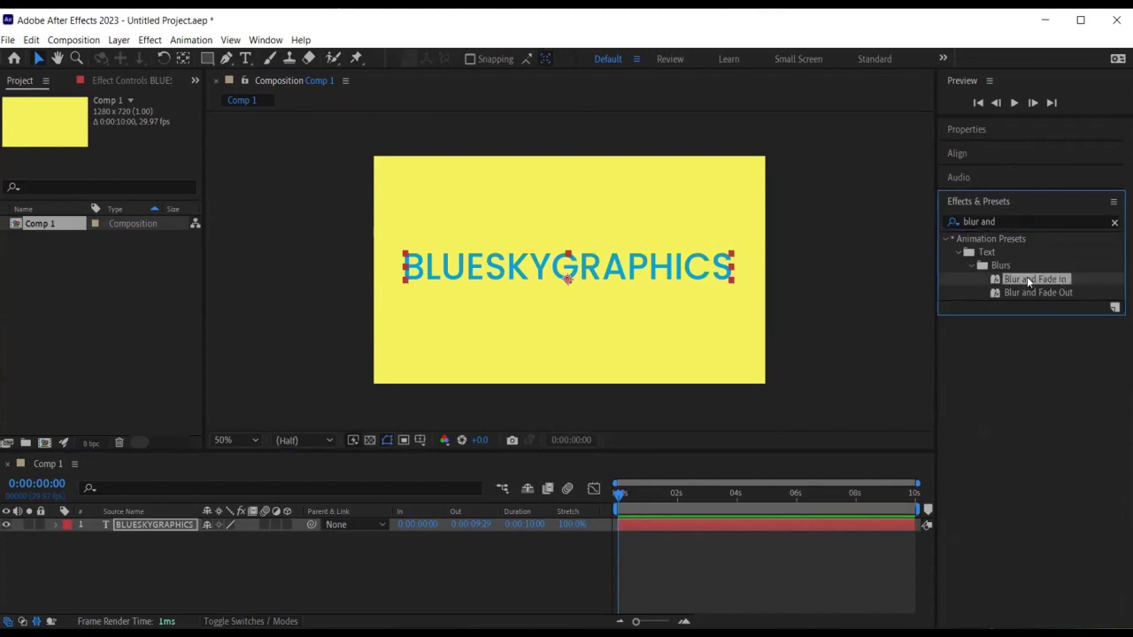
{"action": "left_click_drag", "start_coordinate": [1034, 280], "coordinate": [559, 271]}
{"action": "left_click", "coordinate": [617, 501]}
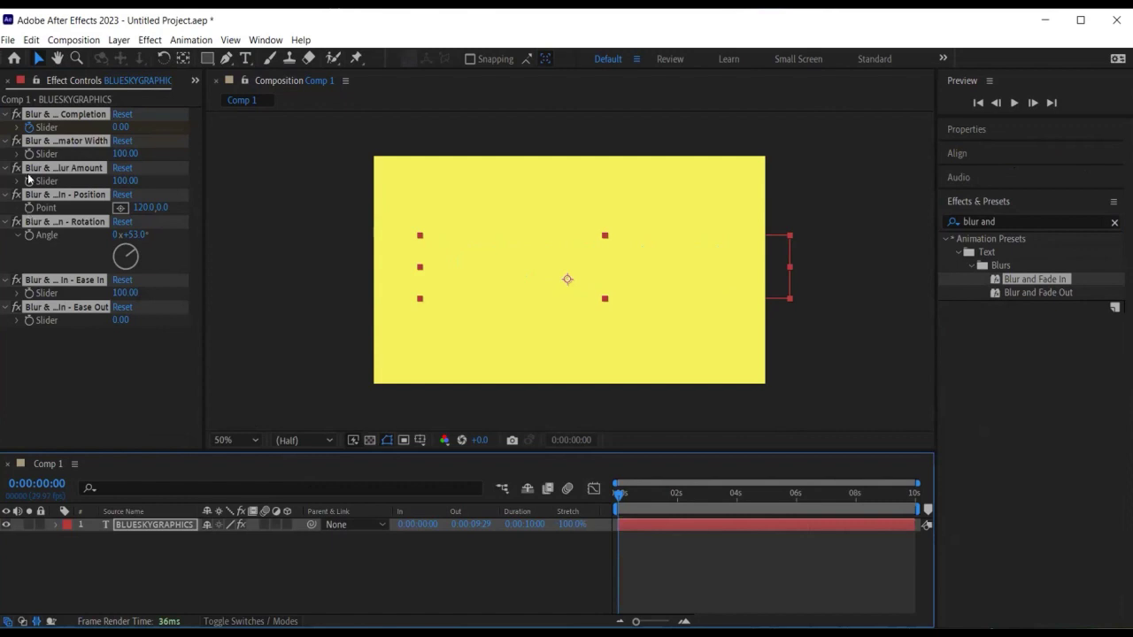
{"action": "left_click", "coordinate": [35, 103]}
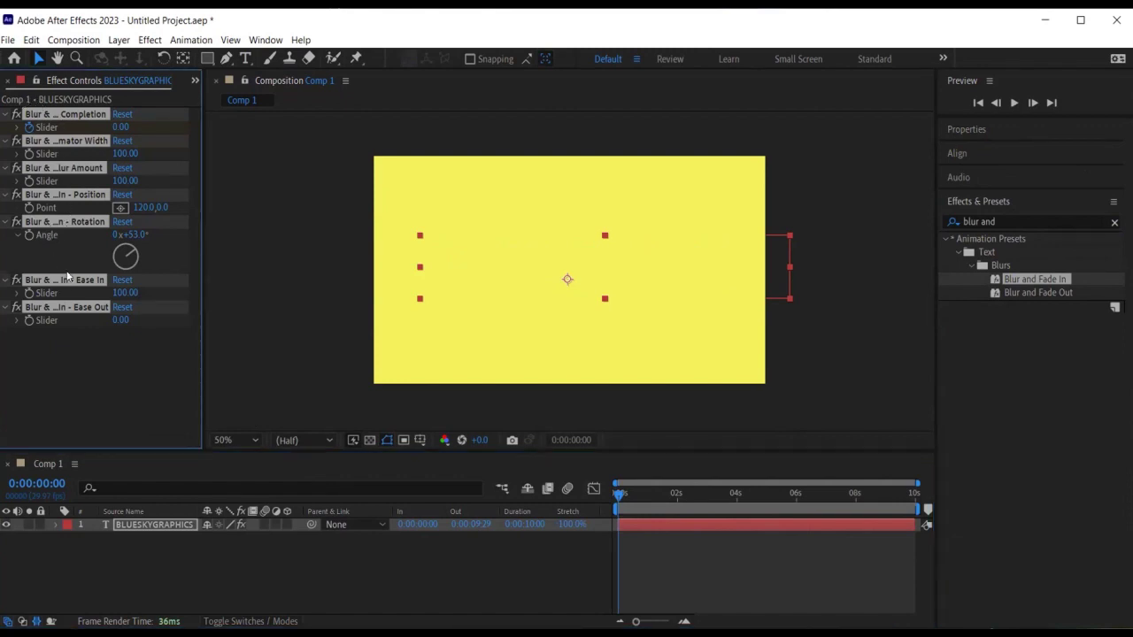
{"action": "left_click", "coordinate": [618, 501]}
{"action": "key", "text": "space"}
{"action": "key", "text": "space"}
{"action": "key", "text": "space"}
{"action": "key", "text": "space"}
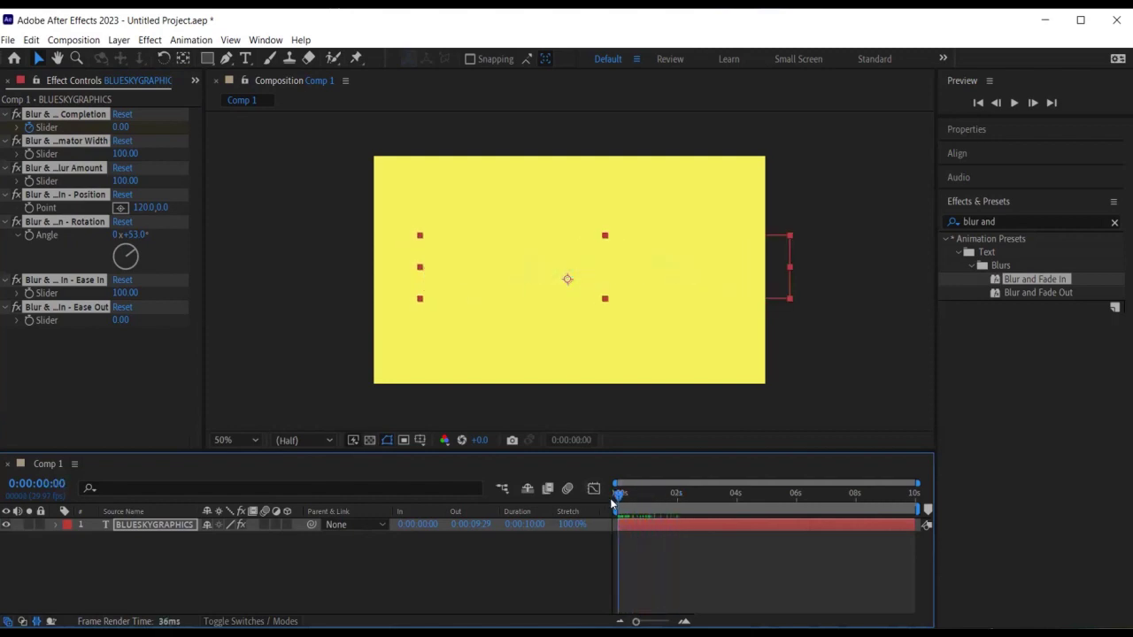
Reveal the BLUESKYGRAPHICS keyframes with U and preview the default blur-in.
{"action": "left_click", "coordinate": [126, 524]}
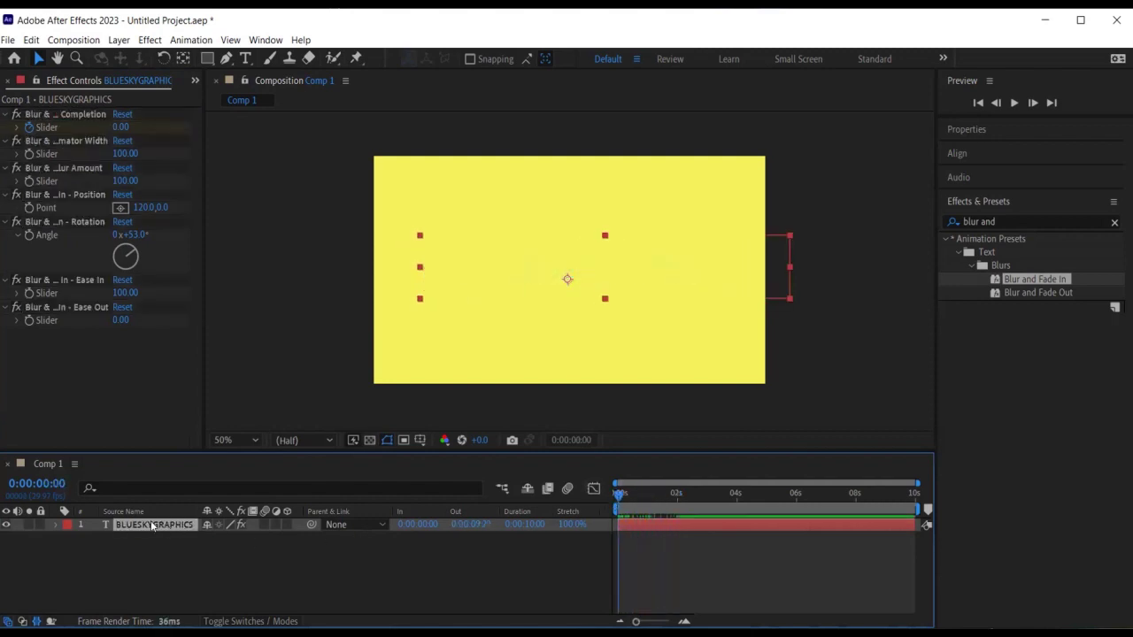
{"action": "key", "text": "u"}
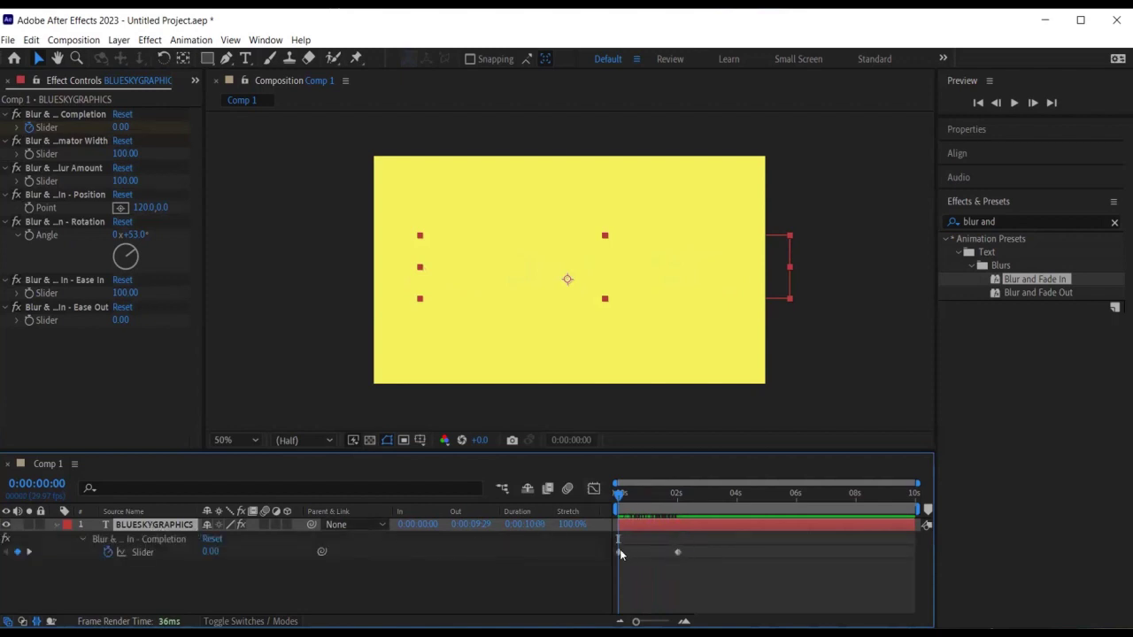
{"action": "left_click", "coordinate": [623, 502]}
{"action": "key", "text": "Home"}
{"action": "key", "text": "space"}
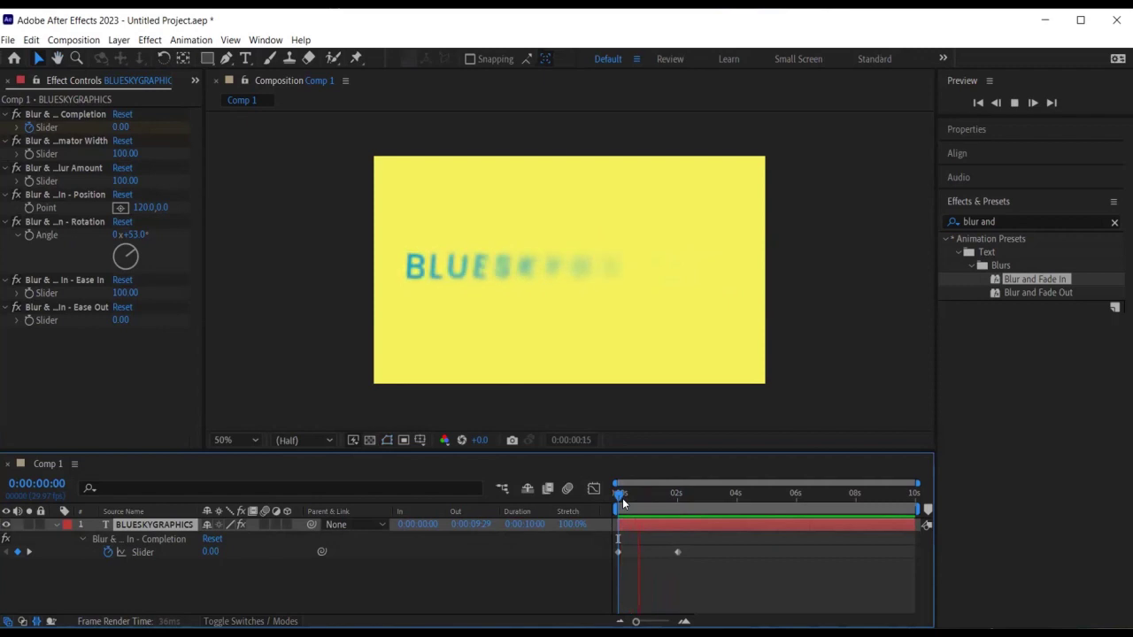
{"action": "key", "text": "space"}
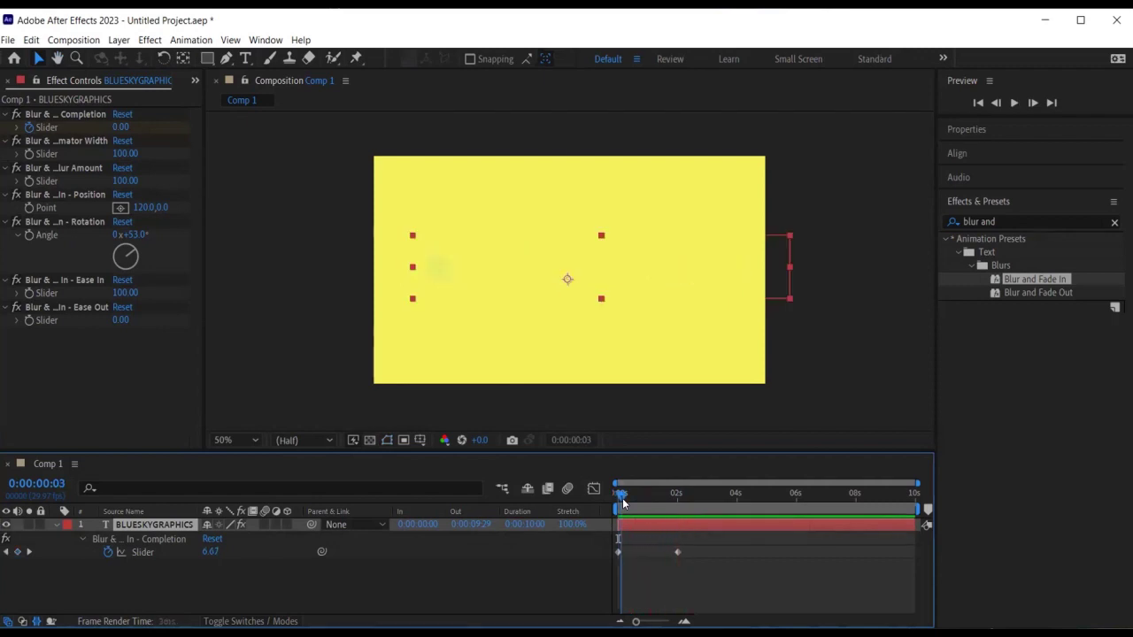
Move the ending Completion keyframe to about 0:00:01:20, preview it, and select both keyframes.
{"action": "left_click", "coordinate": [678, 552]}
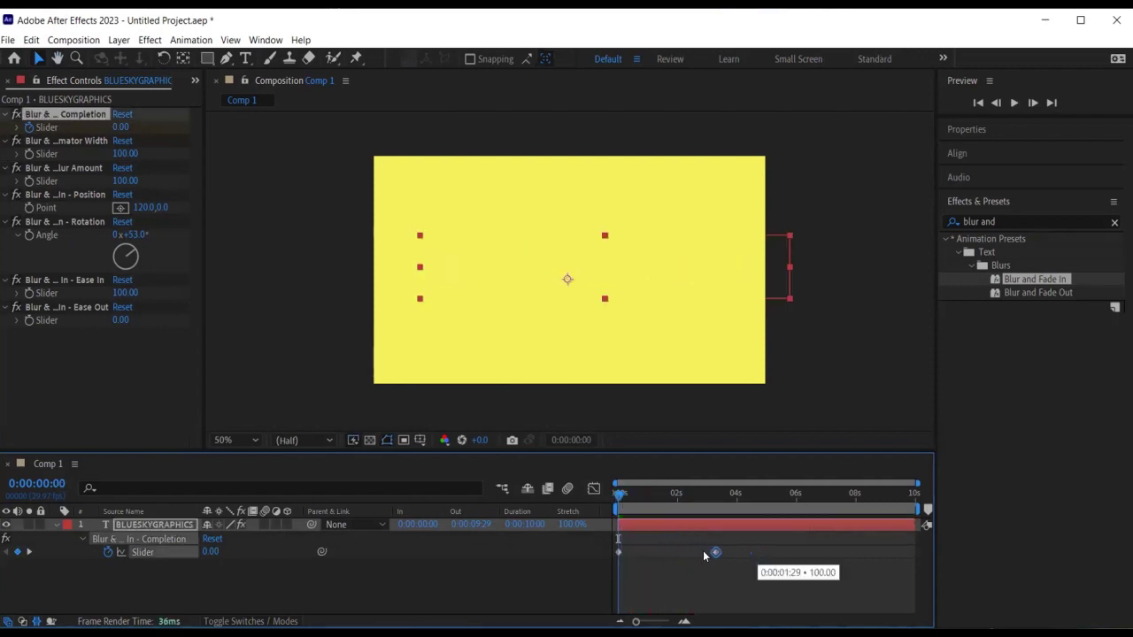
{"action": "left_click_drag", "start_coordinate": [683, 552], "coordinate": [723, 554]}
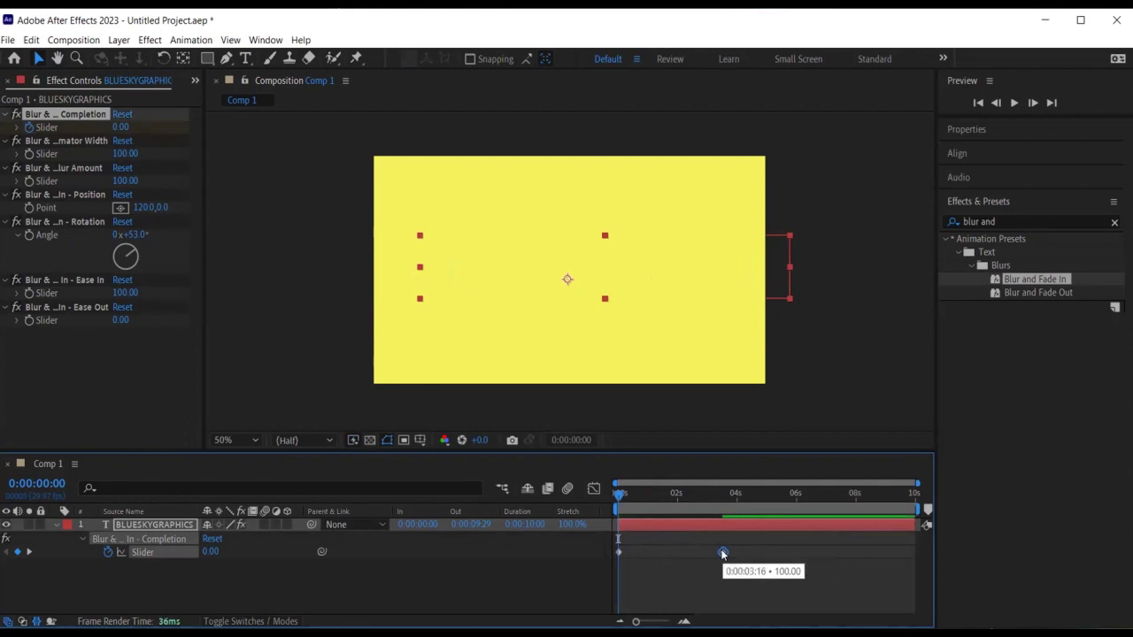
{"action": "key", "text": "space"}
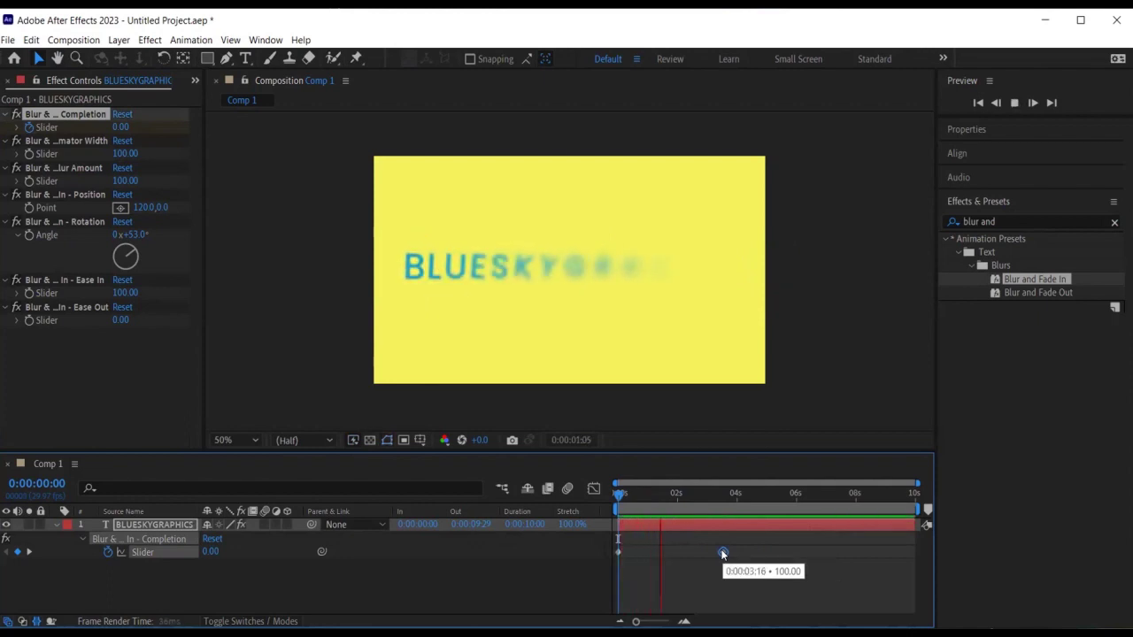
{"action": "key", "text": "space"}
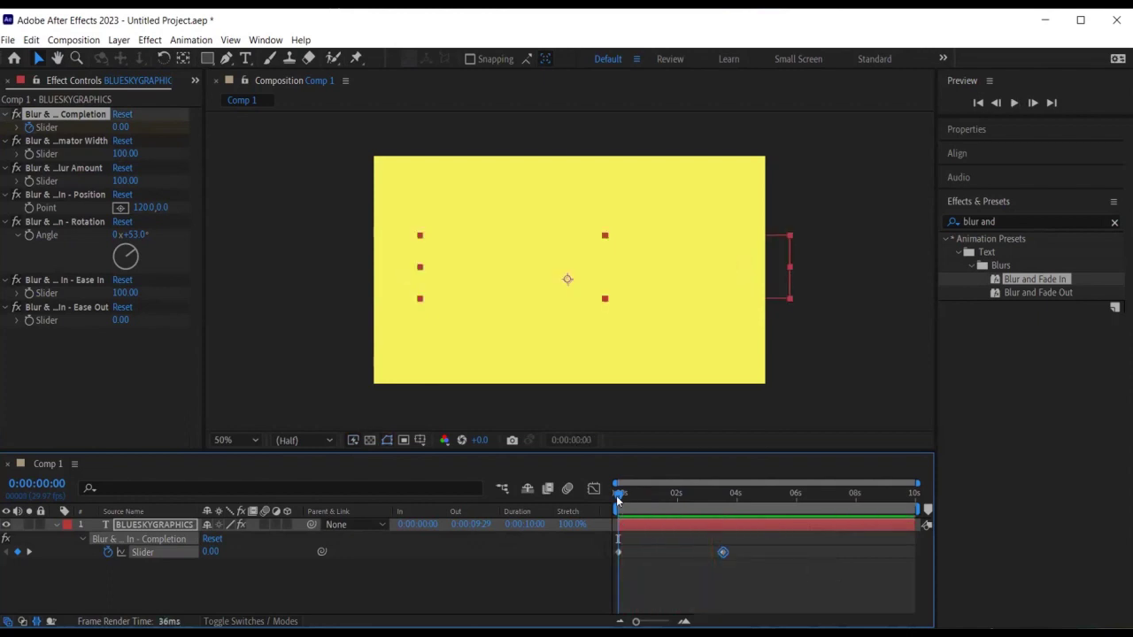
{"action": "left_click_drag", "start_coordinate": [722, 553], "coordinate": [666, 555]}
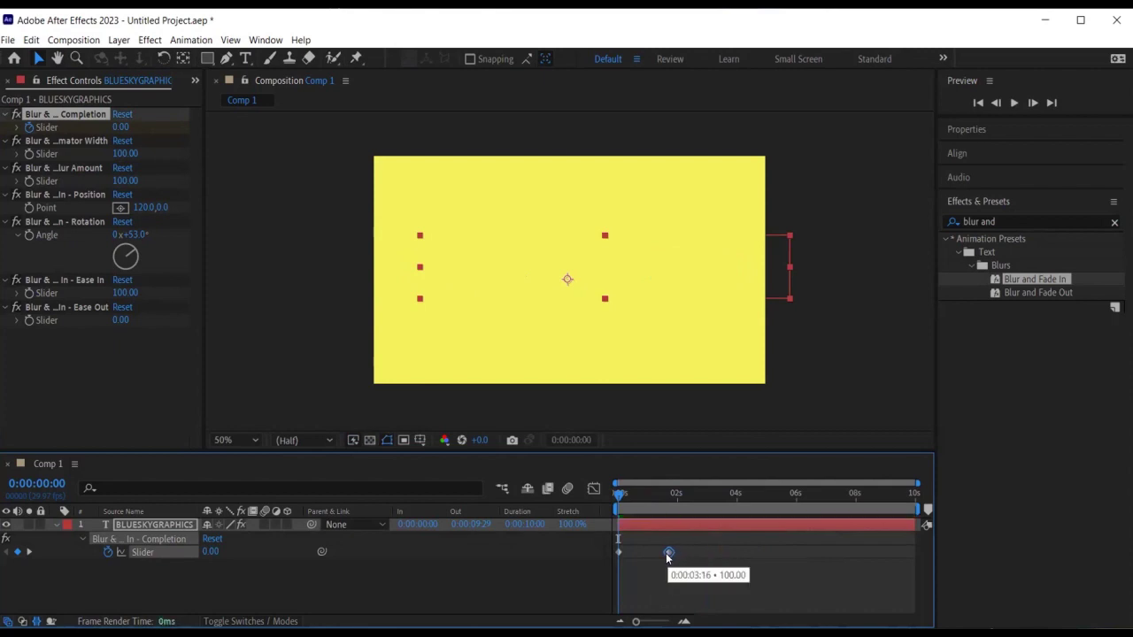
{"action": "key", "text": "space"}
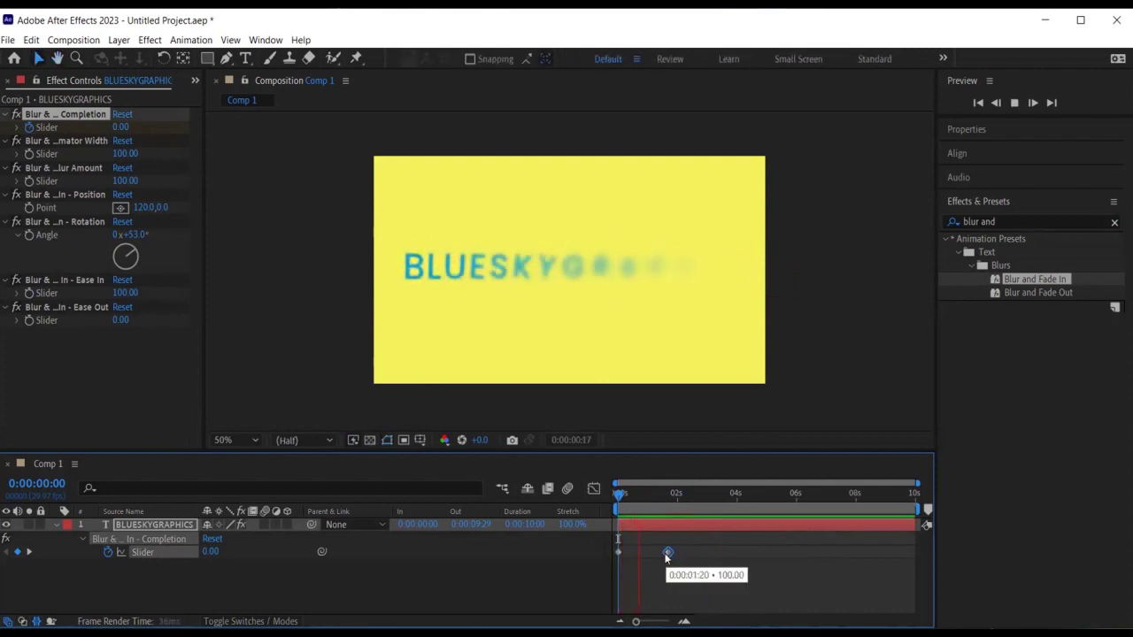
{"action": "left_click_drag", "start_coordinate": [690, 544], "coordinate": [611, 566]}
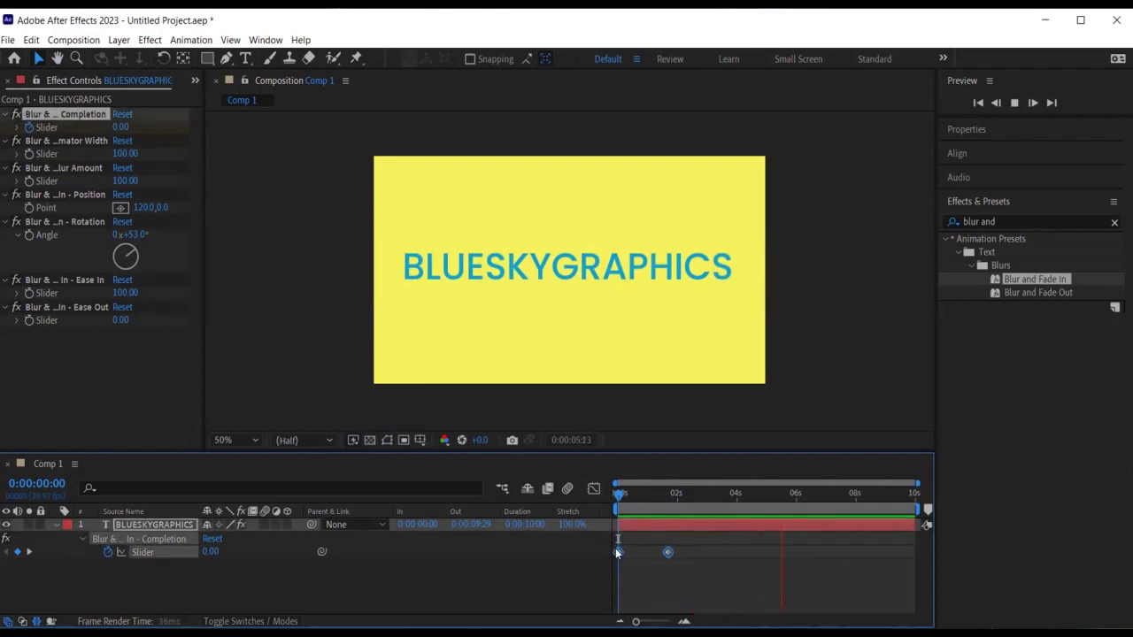
{"action": "right_click", "coordinate": [618, 554]}
Apply Easy Ease to both Completion keyframes and reselect the pair.
{"action": "mouse_move", "coordinate": [631, 542]}
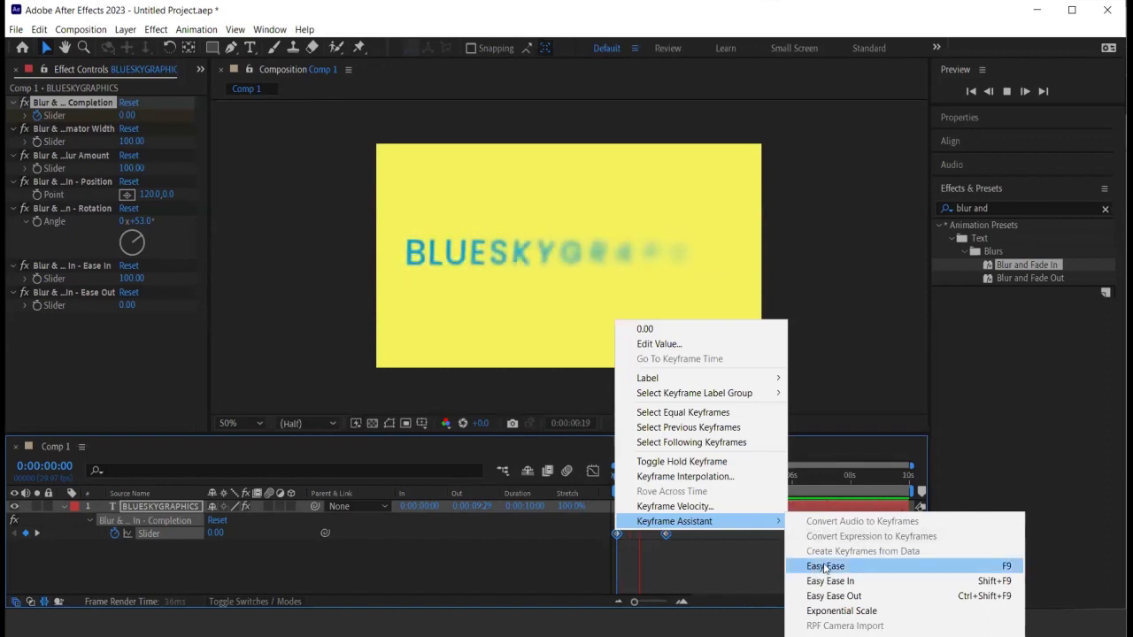
{"action": "left_click", "coordinate": [825, 566]}
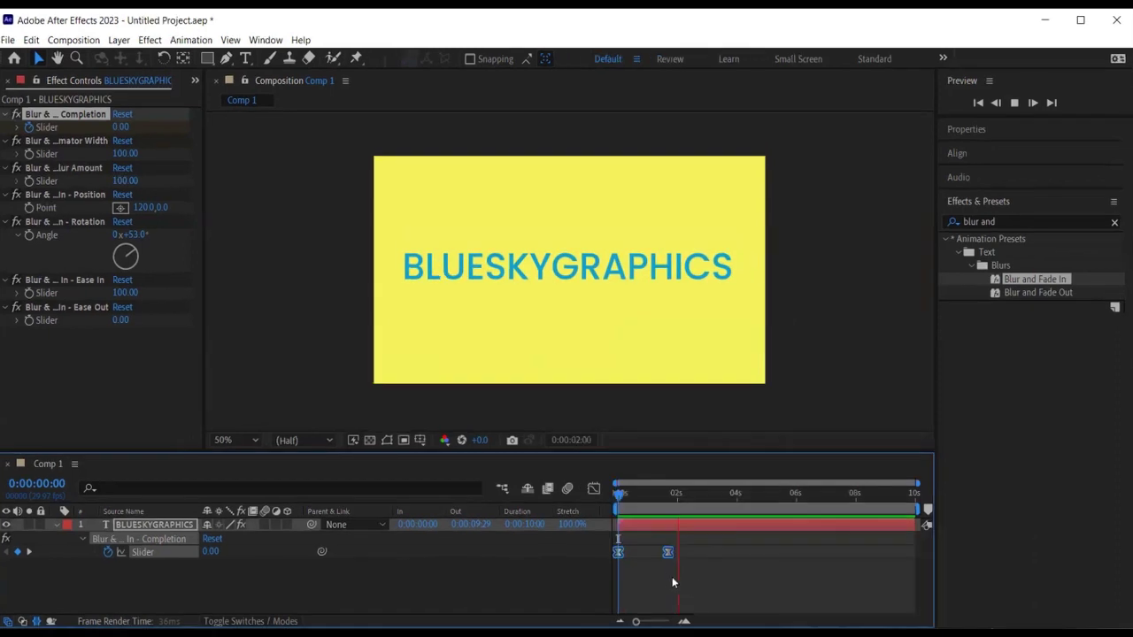
{"action": "left_click", "coordinate": [619, 499]}
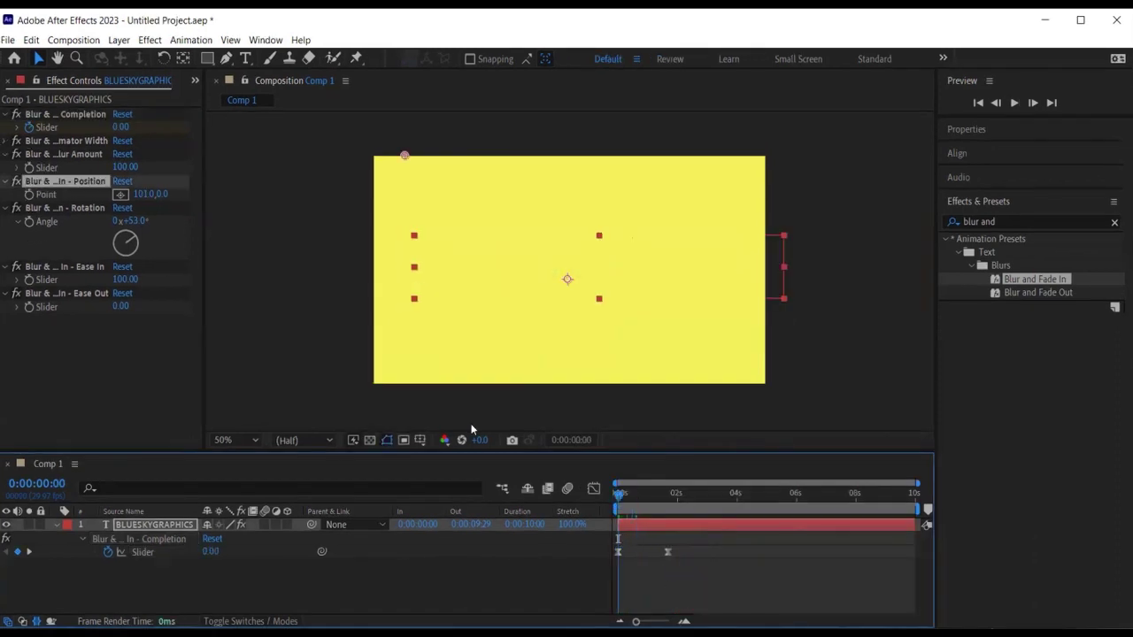
{"action": "left_click_drag", "start_coordinate": [700, 538], "coordinate": [609, 571]}
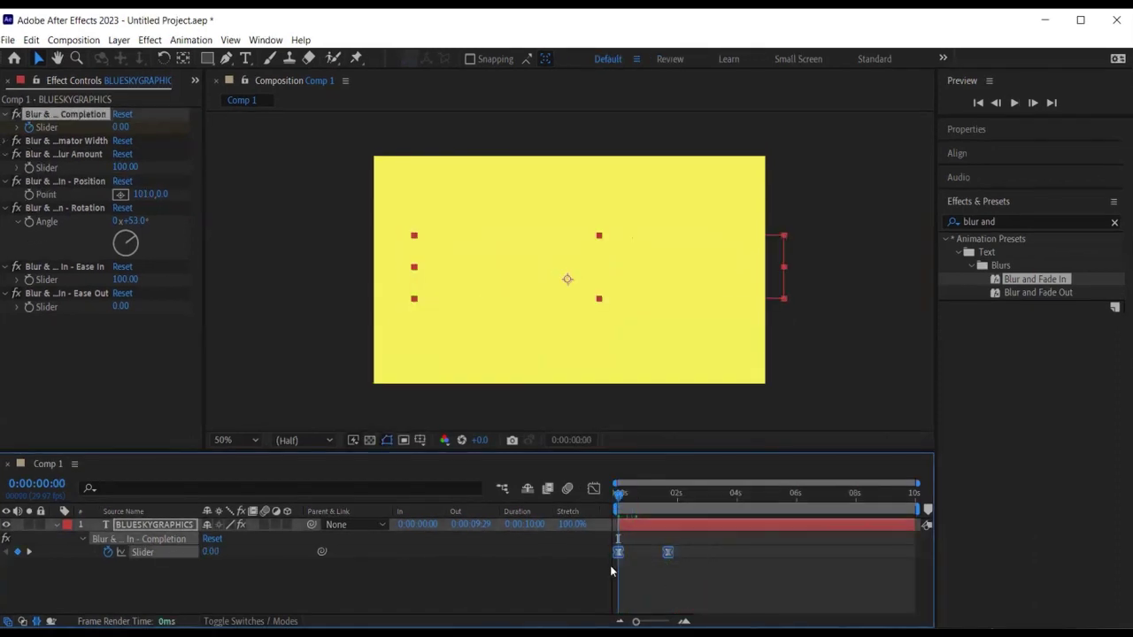
Copy the eased Completion keyframe pair and paste it at 0:00:04:00.
{"action": "left_click", "coordinate": [32, 40]}
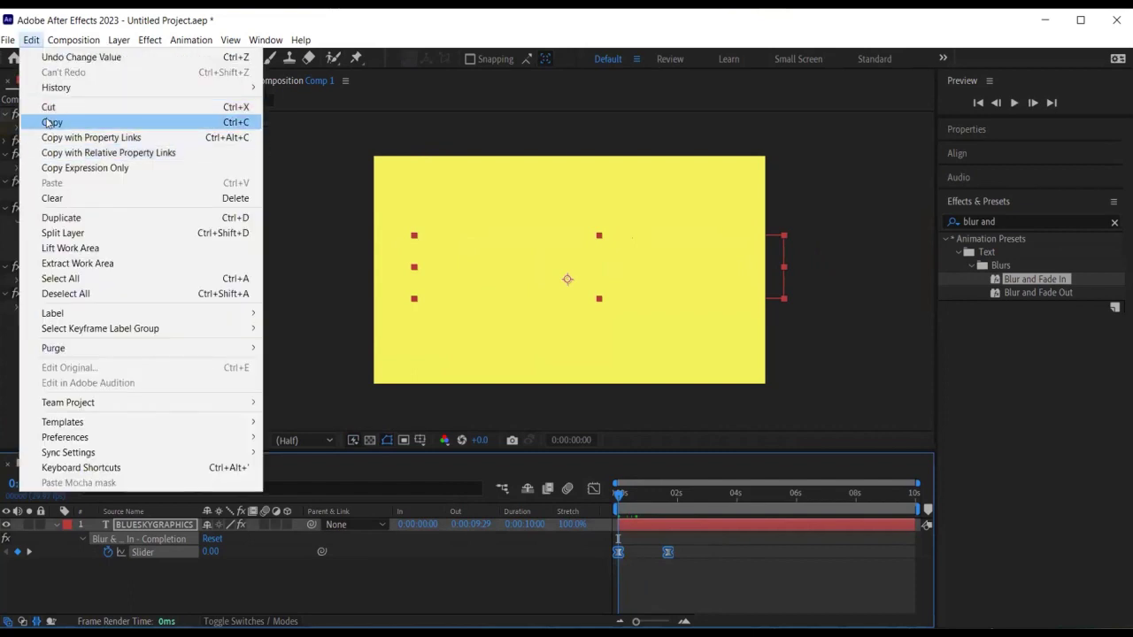
{"action": "left_click", "coordinate": [51, 123]}
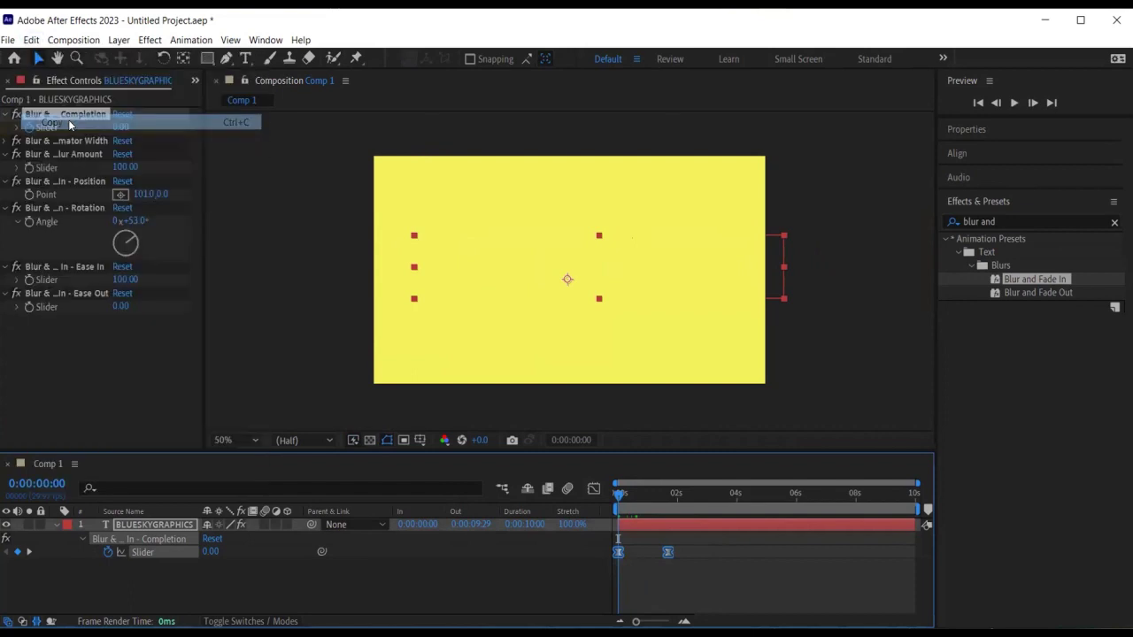
{"action": "left_click", "coordinate": [628, 497]}
{"action": "left_click_drag", "start_coordinate": [628, 497], "coordinate": [739, 497]}
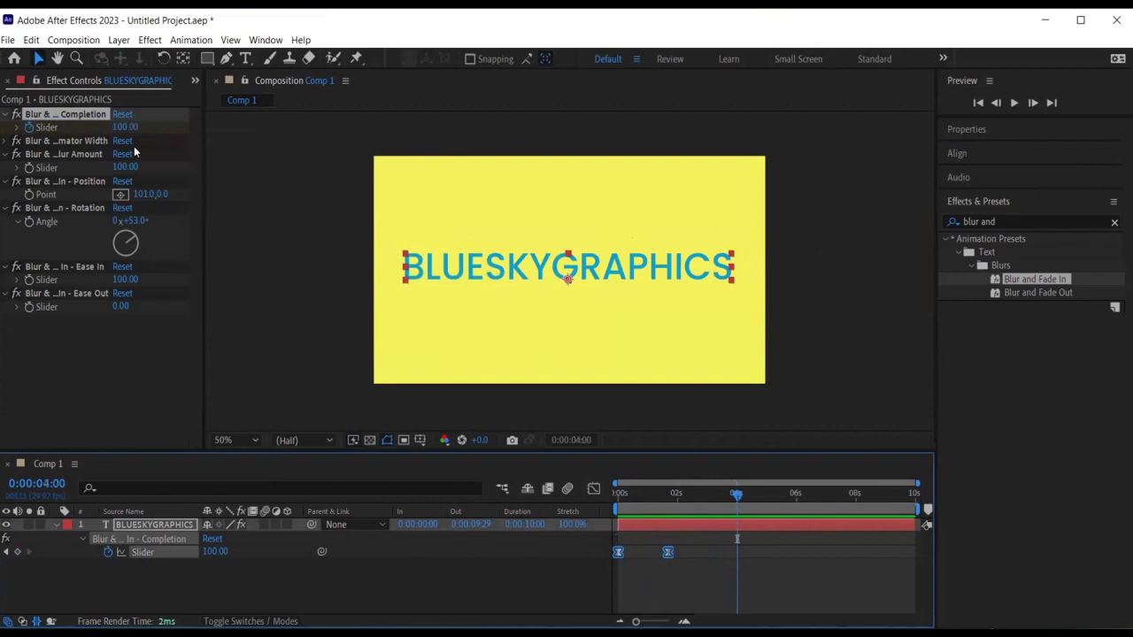
{"action": "left_click", "coordinate": [31, 39]}
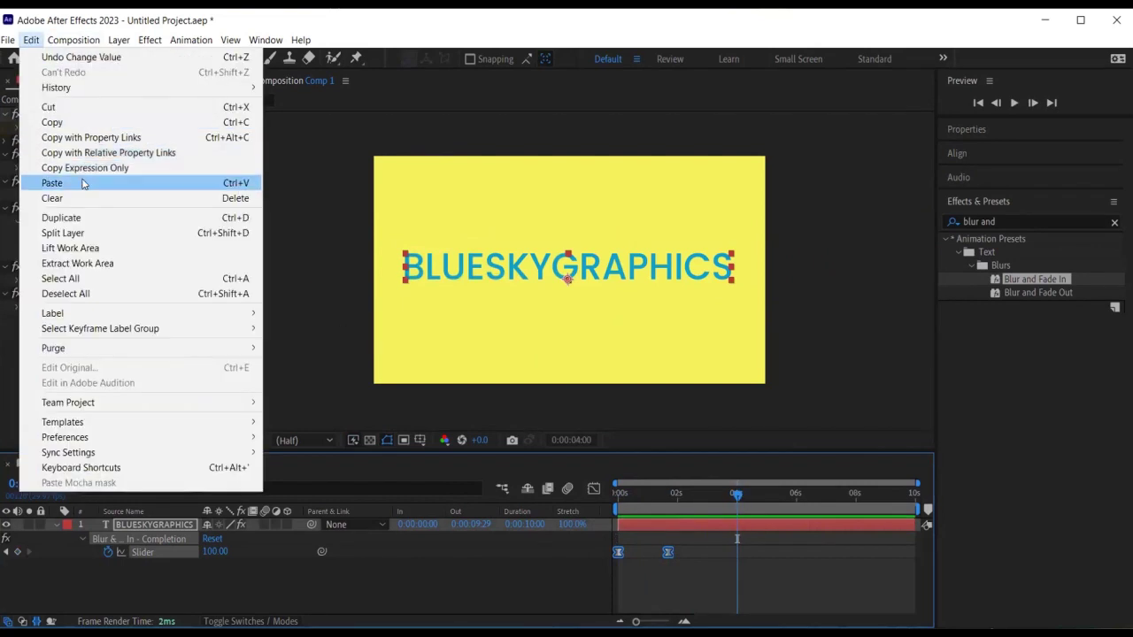
{"action": "left_click", "coordinate": [71, 184]}
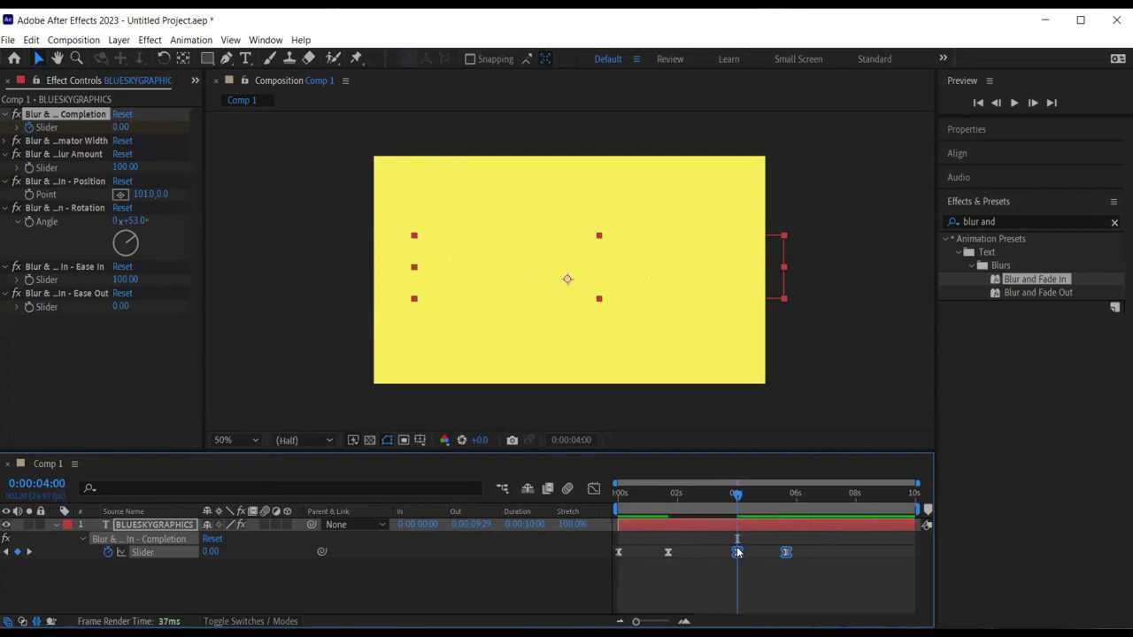
Time-reverse the pasted keyframes and preview the full entrance and exit from 0:00.
{"action": "right_click", "coordinate": [737, 553]}
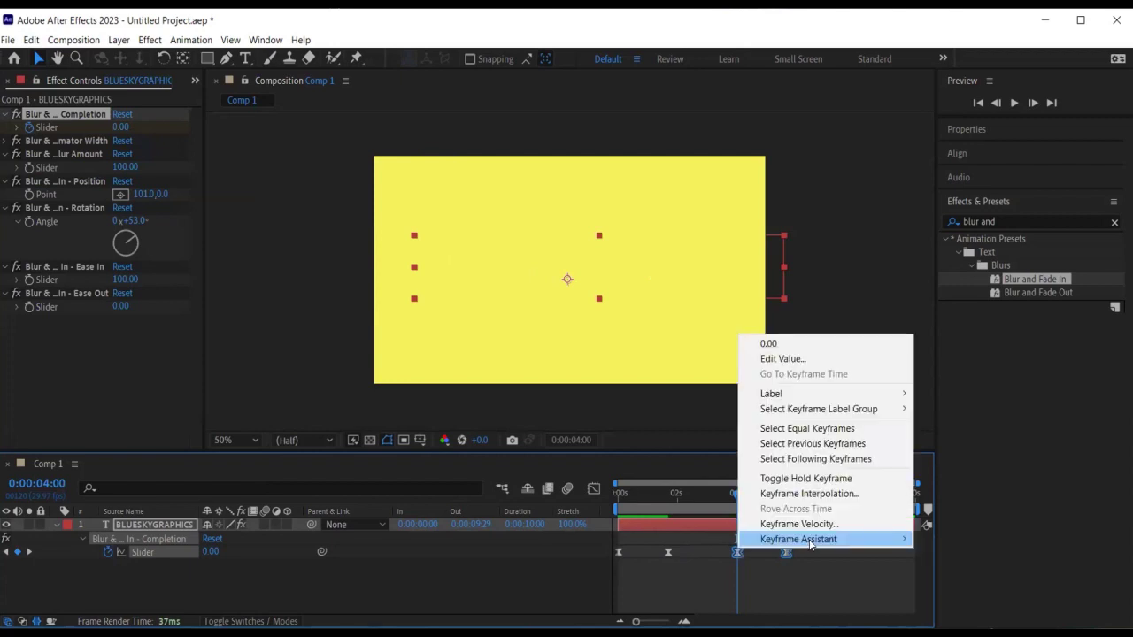
{"action": "mouse_move", "coordinate": [796, 539]}
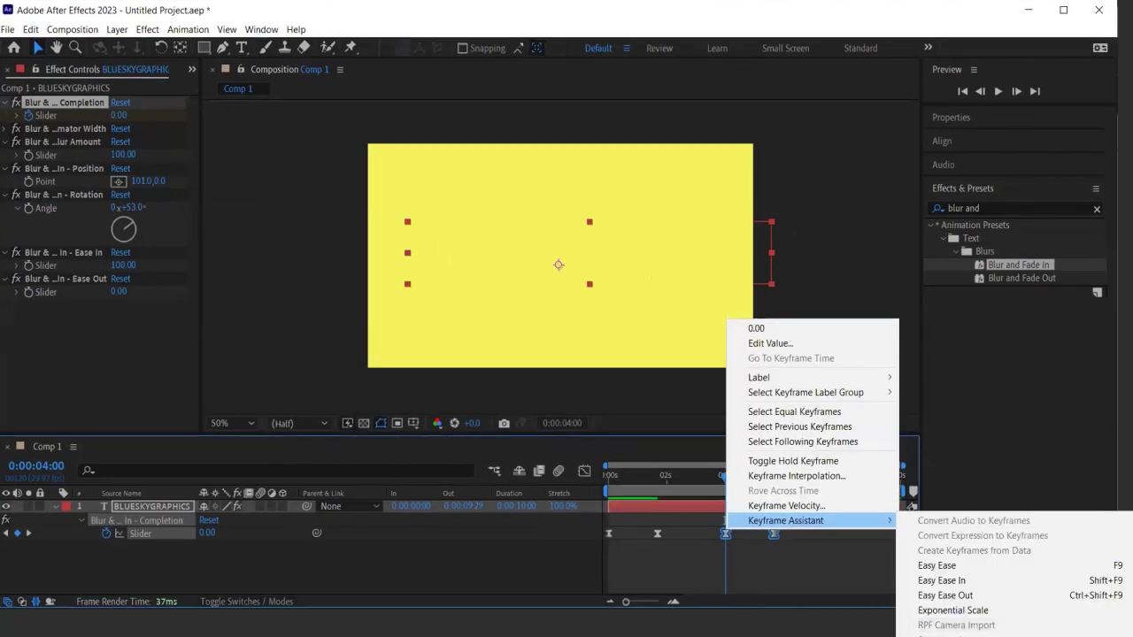
{"action": "left_click", "coordinate": [936, 565]}
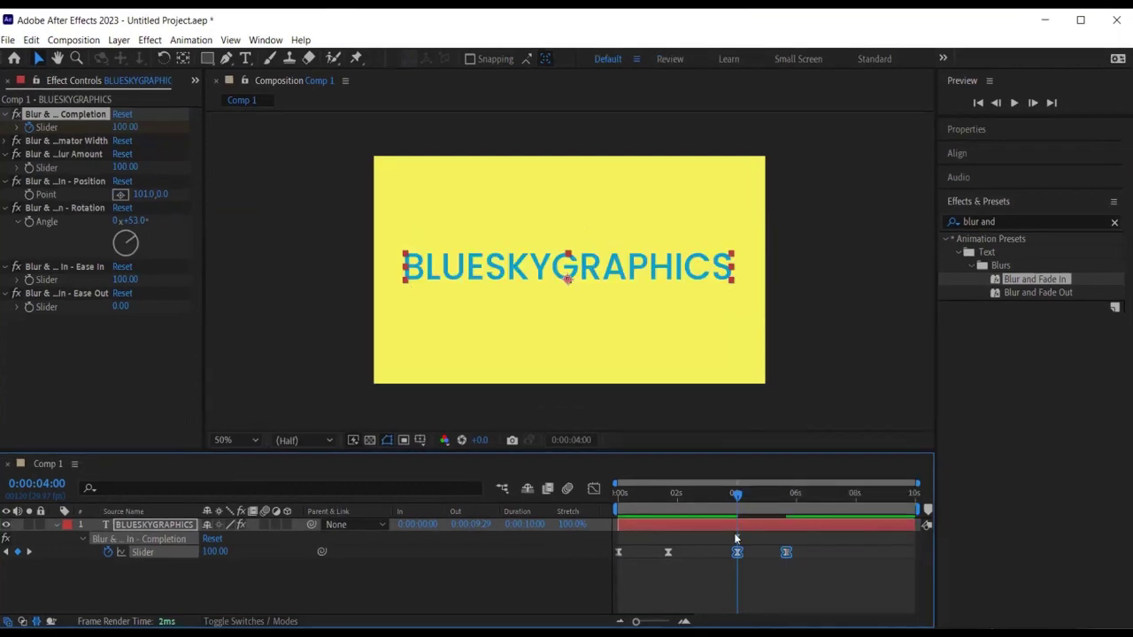
{"action": "left_click_drag", "start_coordinate": [725, 467], "coordinate": [599, 478]}
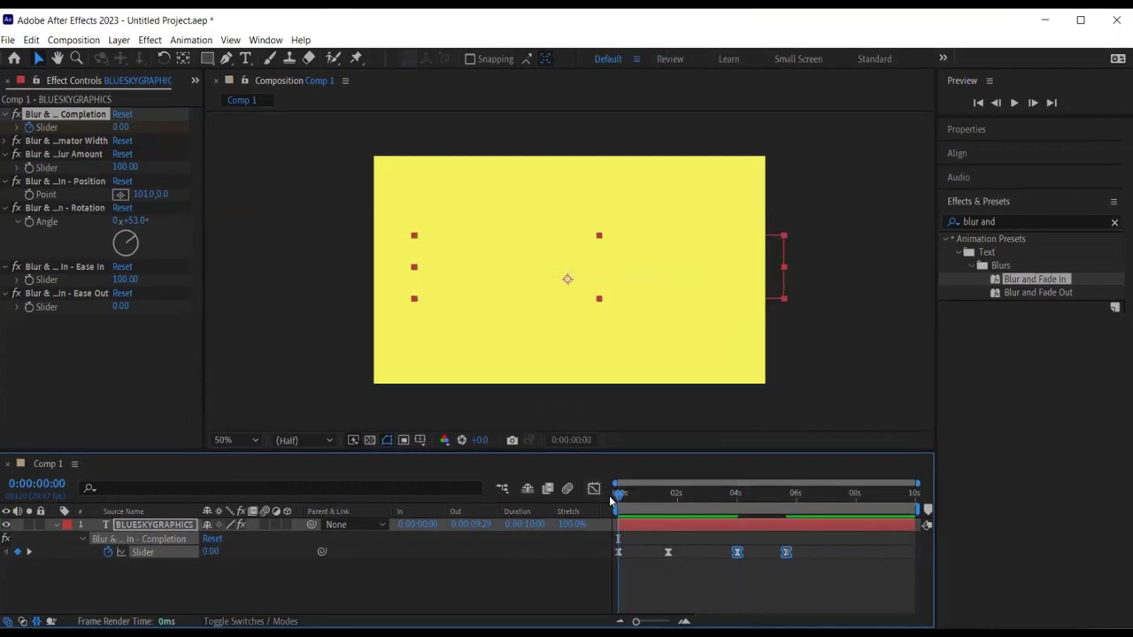
{"action": "key", "text": "space"}
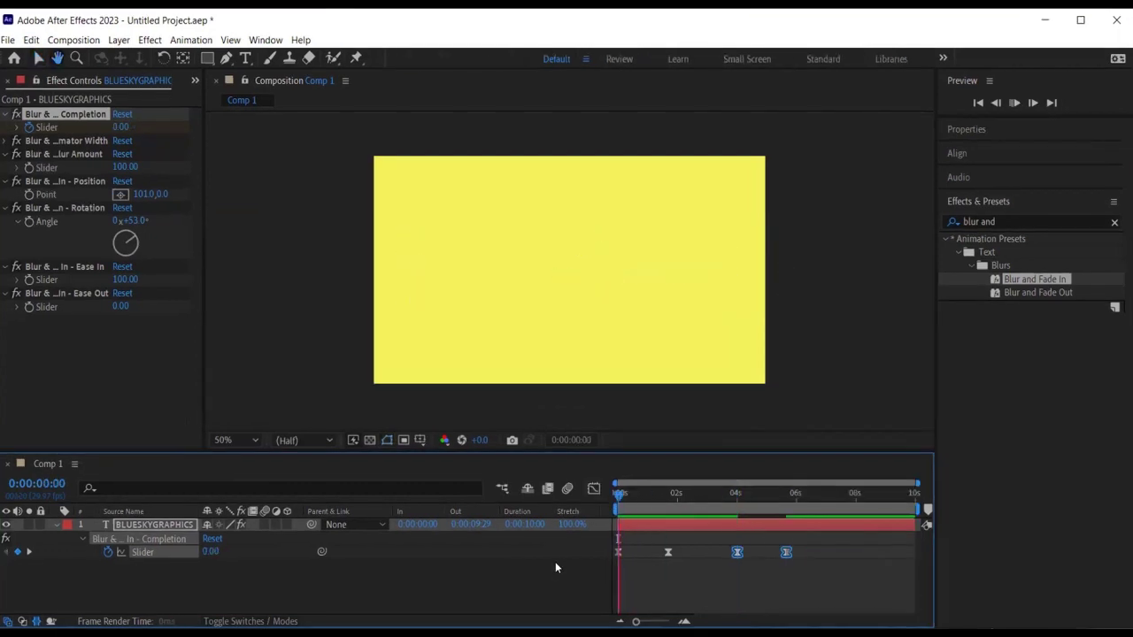